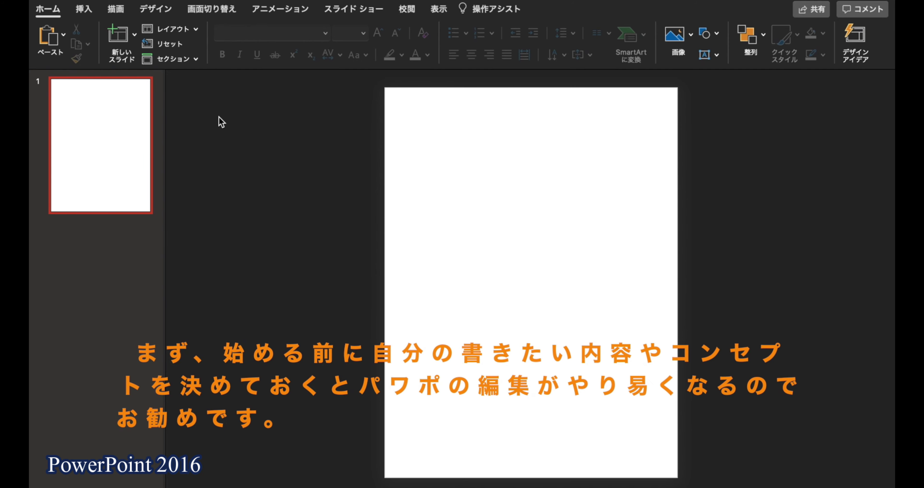
Open the Design tab options to confirm the slide's portrait size
left_click(160, 13)
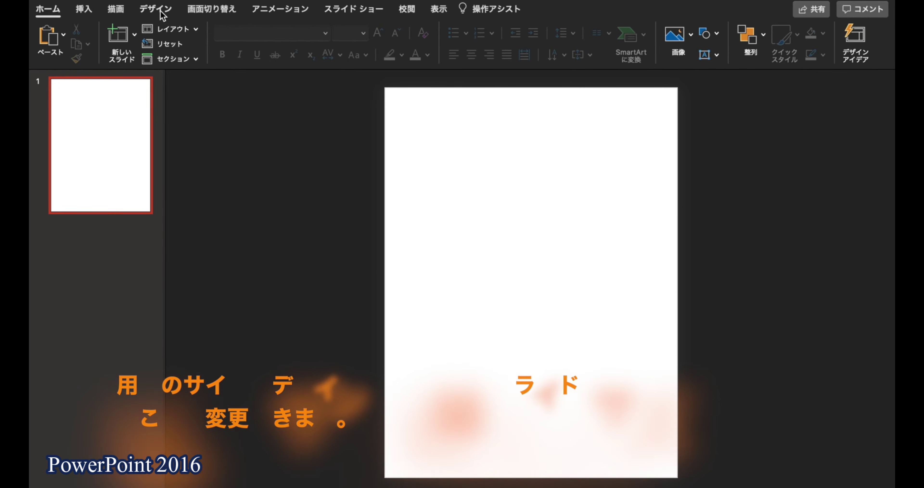
left_click(160, 13)
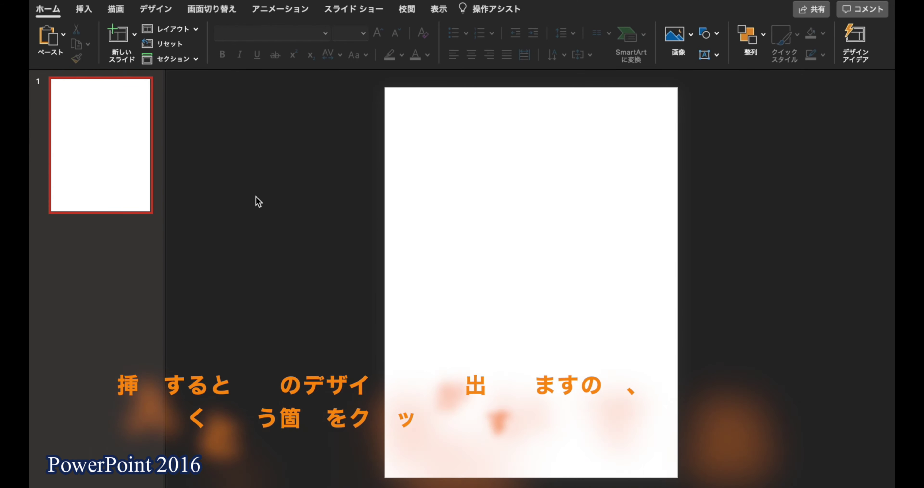
Insert a 1x1 table and draw its outline as a black frame around the whole portrait page
left_click(84, 10)
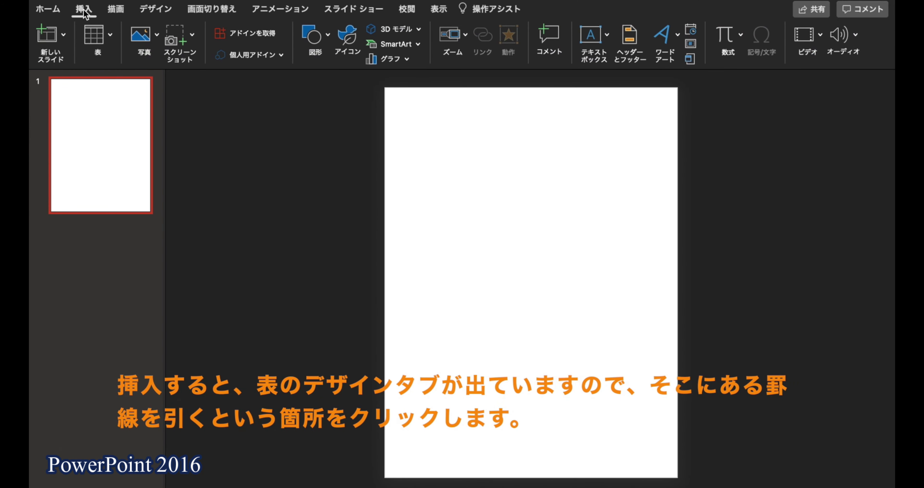
left_click(109, 35)
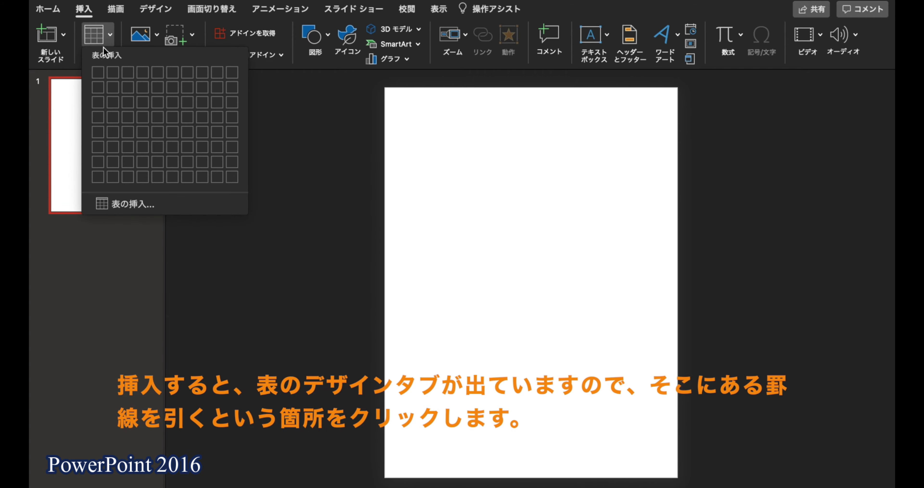
left_click(98, 72)
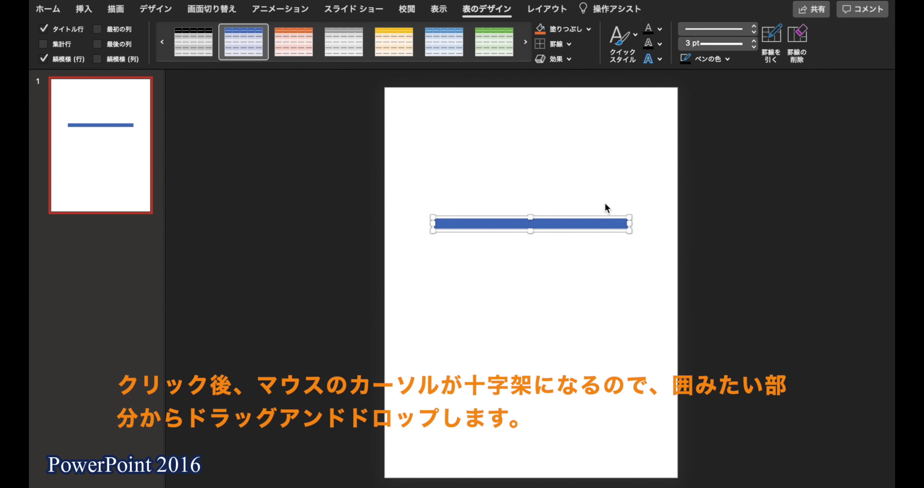
left_click(775, 40)
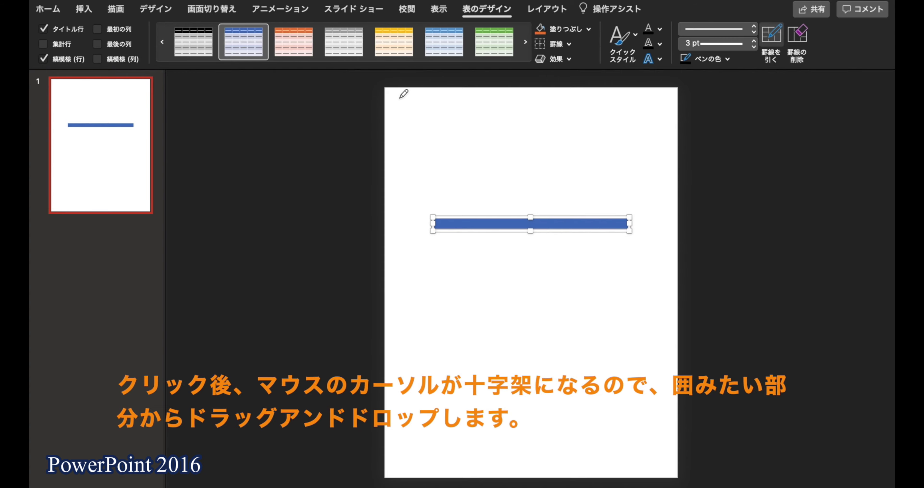
mouse_move(396, 100)
left_mouse_down()
mouse_move(664, 411)
mouse_move(665, 467)
left_mouse_up()
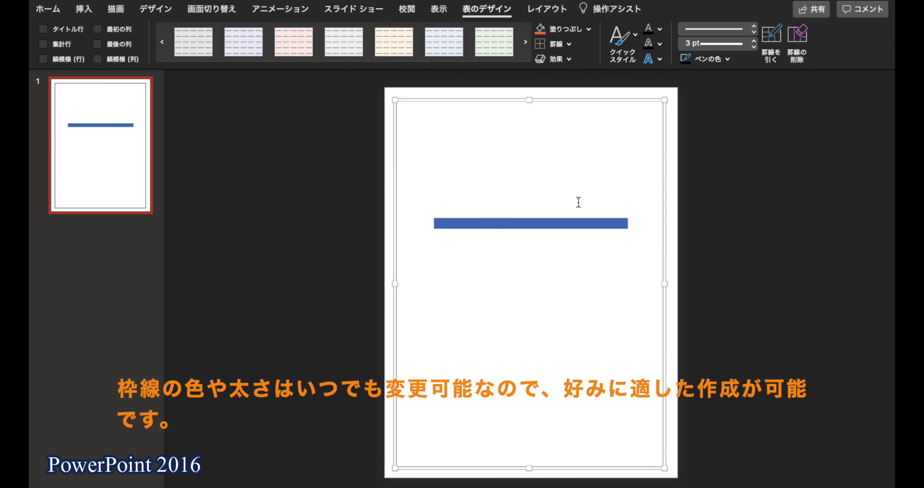
left_click_drag(530, 102, 532, 257)
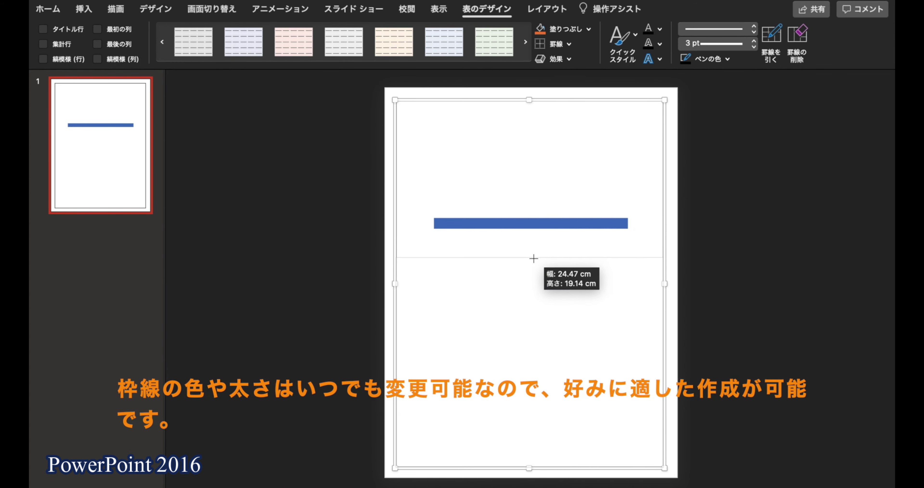
left_click(340, 165)
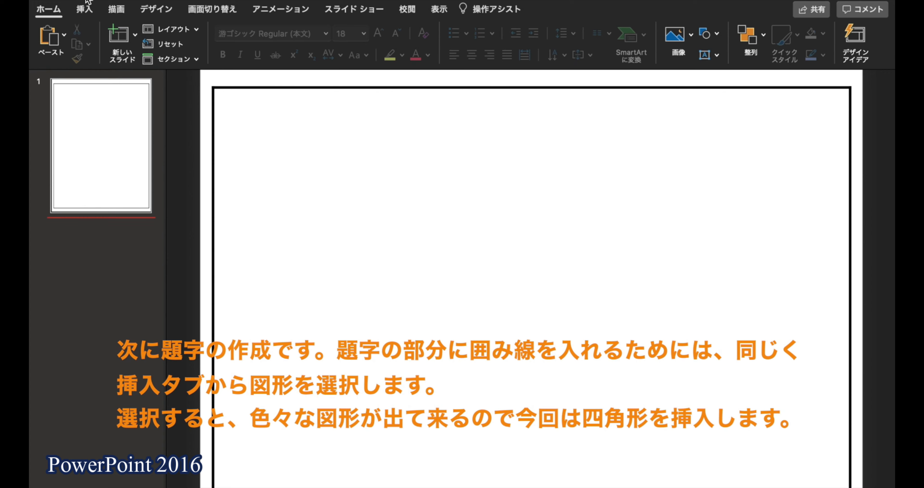
Draw a tall, narrow rectangle in the page's top-right corner and set it to No Fill
left_click(83, 11)
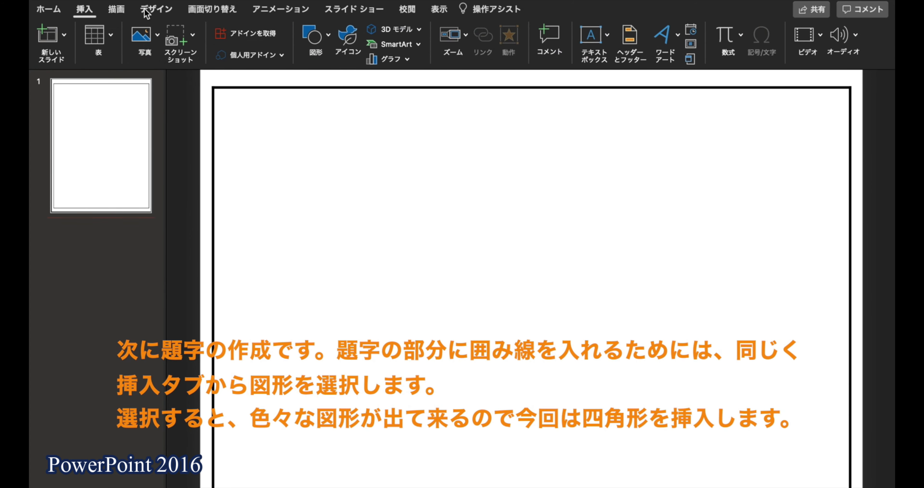
left_click(310, 38)
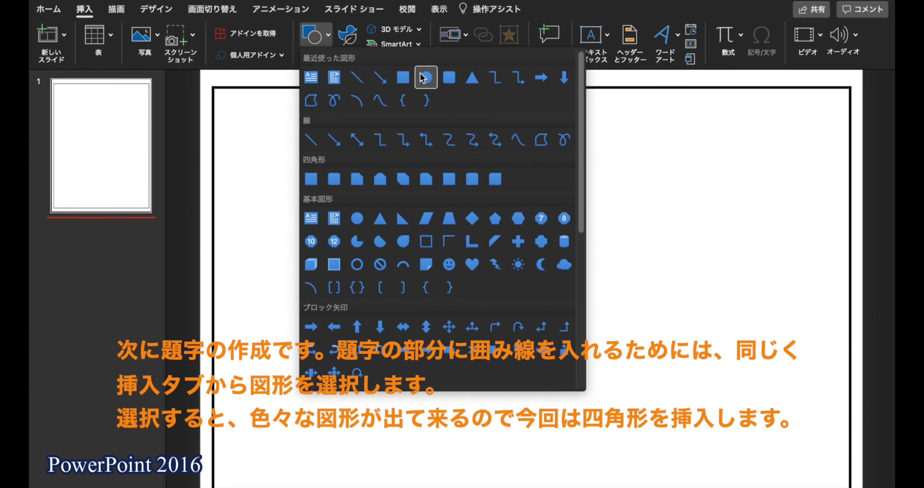
left_click(403, 78)
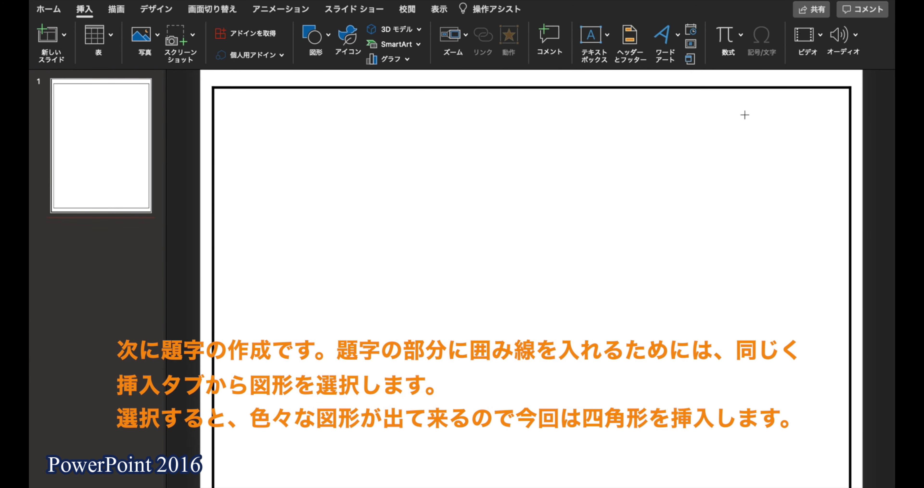
left_click_drag(761, 96, 844, 367)
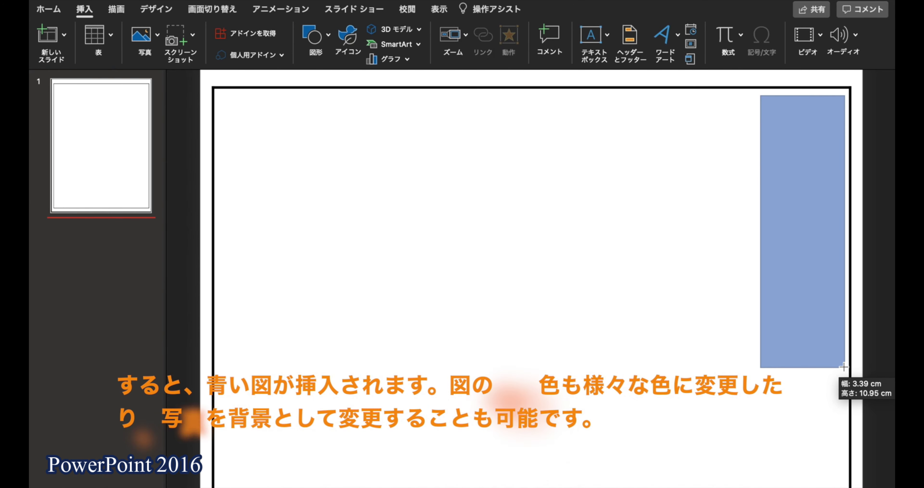
left_click_drag(843, 366, 845, 367)
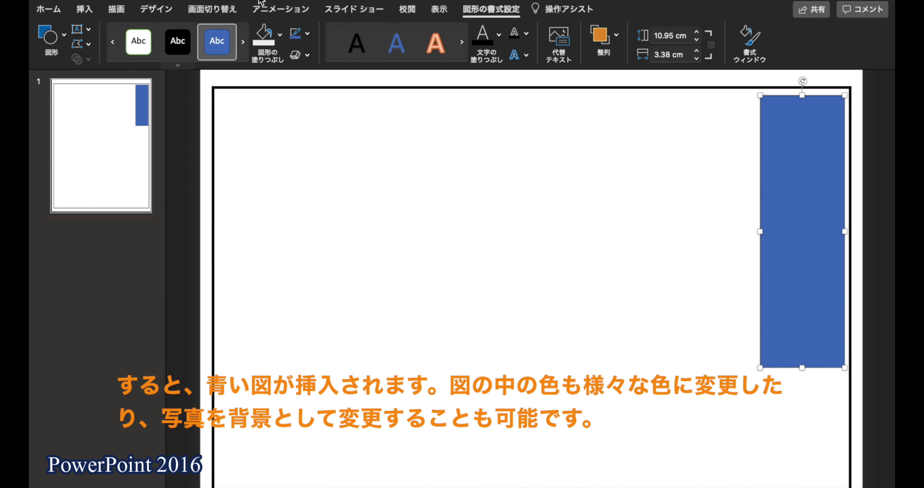
left_click(280, 35)
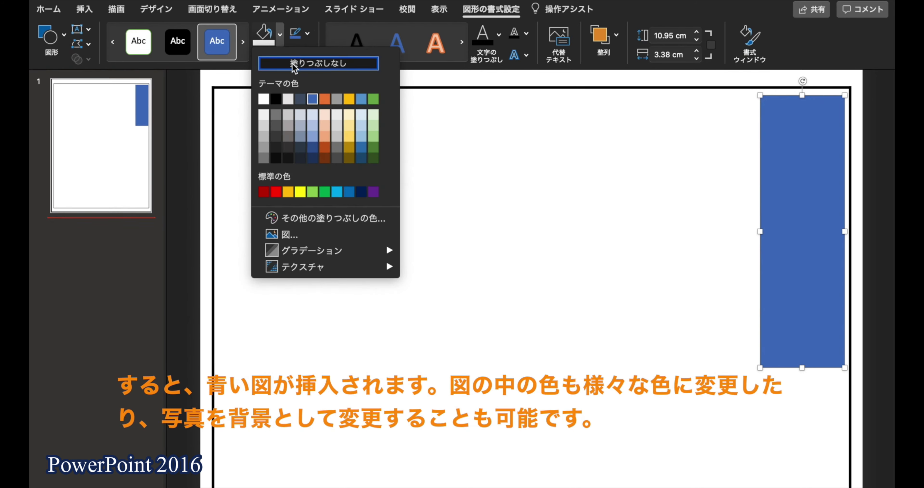
left_click(315, 63)
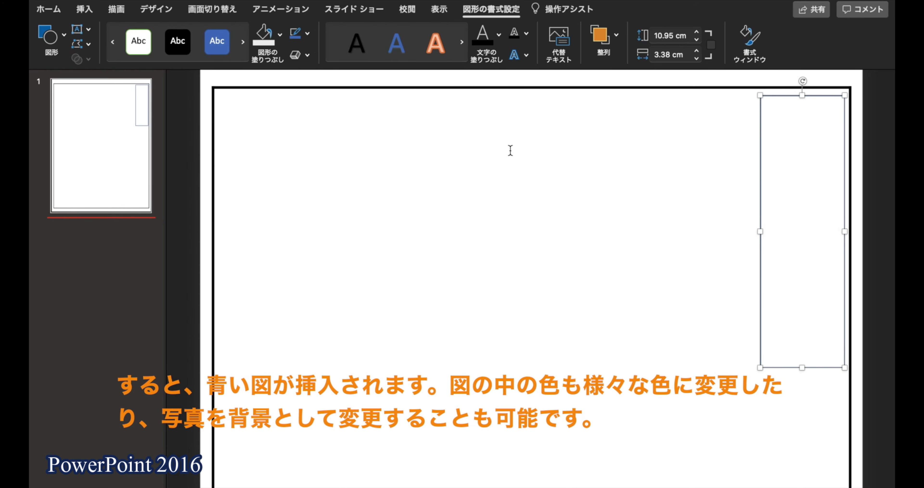
left_click(176, 253)
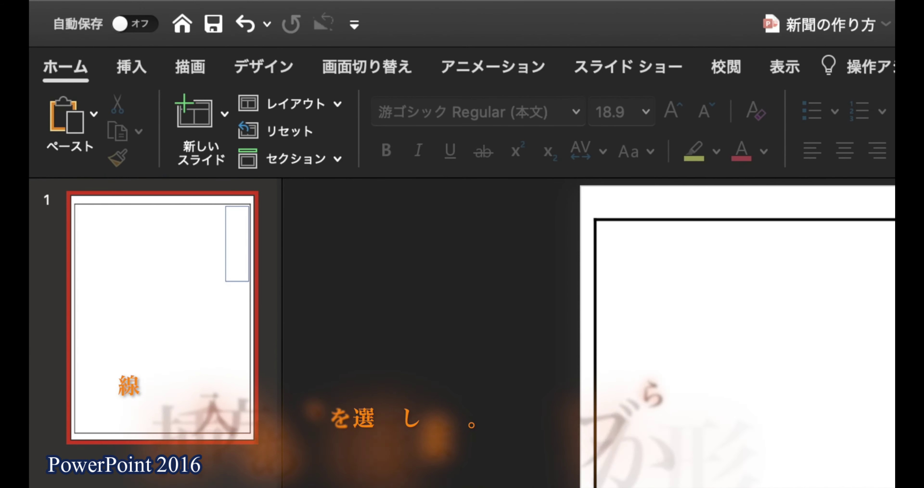
Draw a plain black horizontal divider line across the page's middle, 3 pt thick
left_click(132, 67)
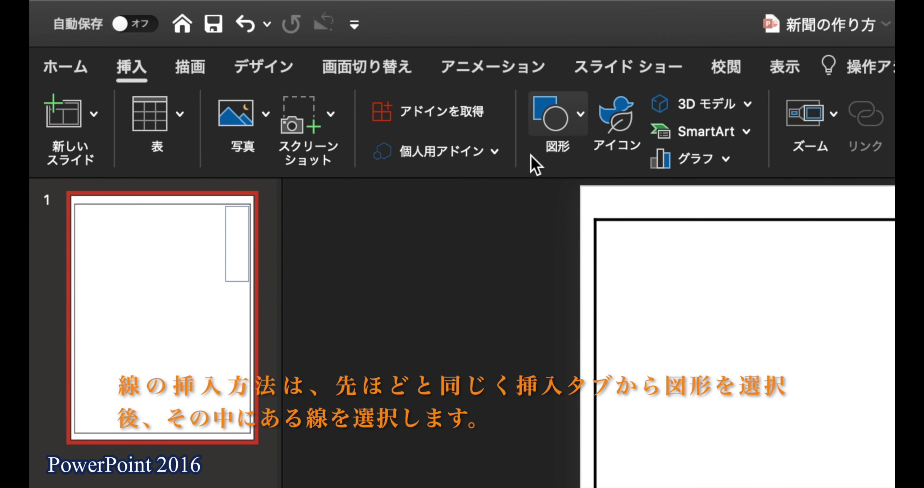
left_click(549, 128)
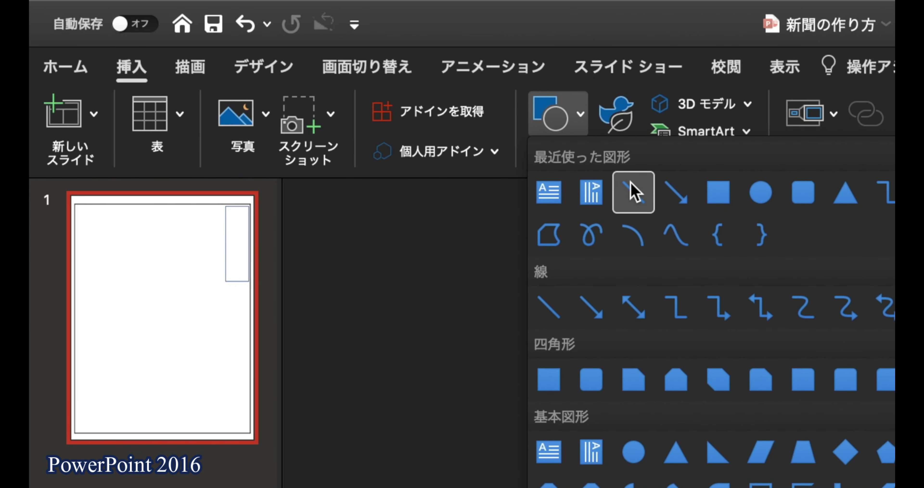
left_click(630, 201)
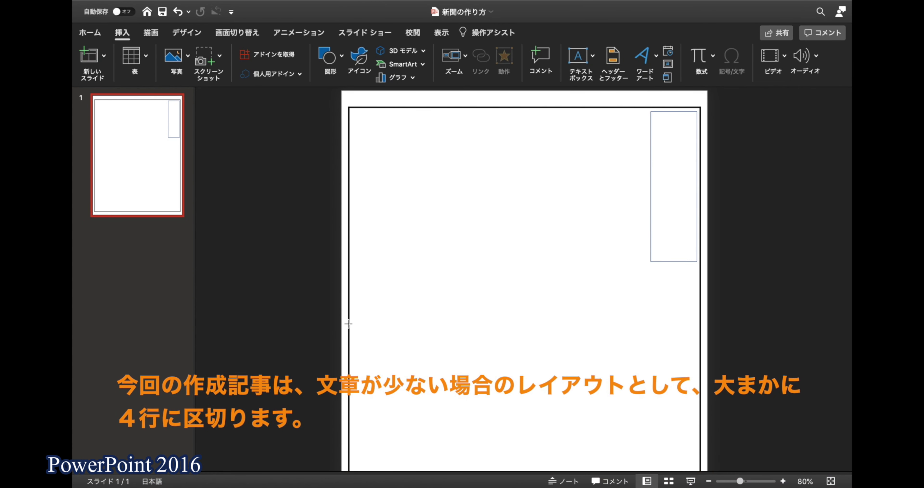
left_click_drag(349, 323, 700, 323)
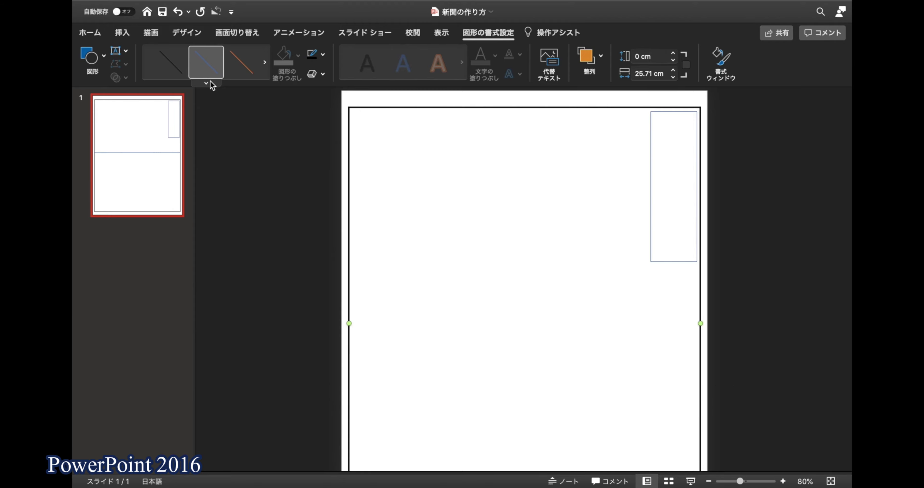
left_click(208, 83)
left_click(99, 199)
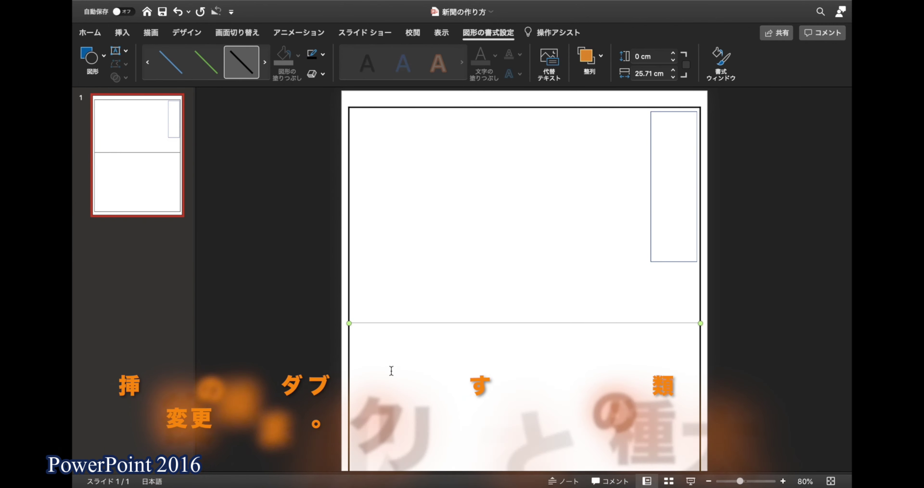
double_click(371, 324)
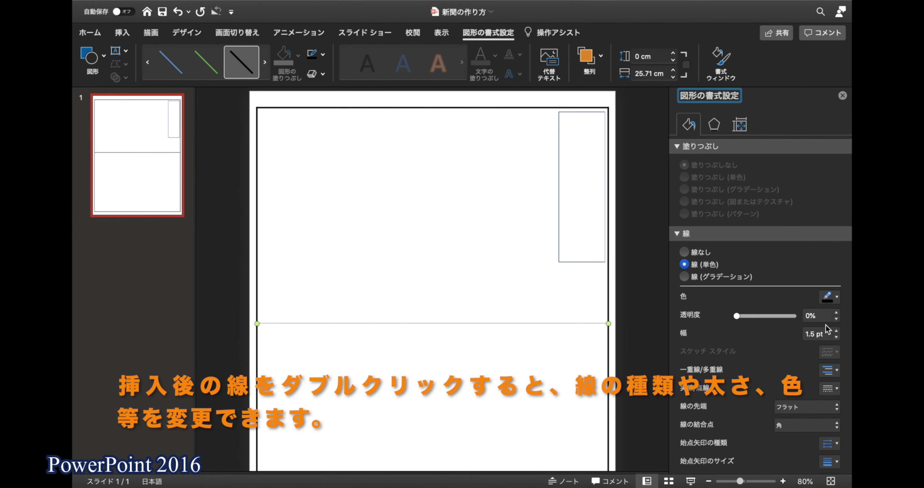
left_click(836, 330)
left_click(837, 330)
left_click(836, 330)
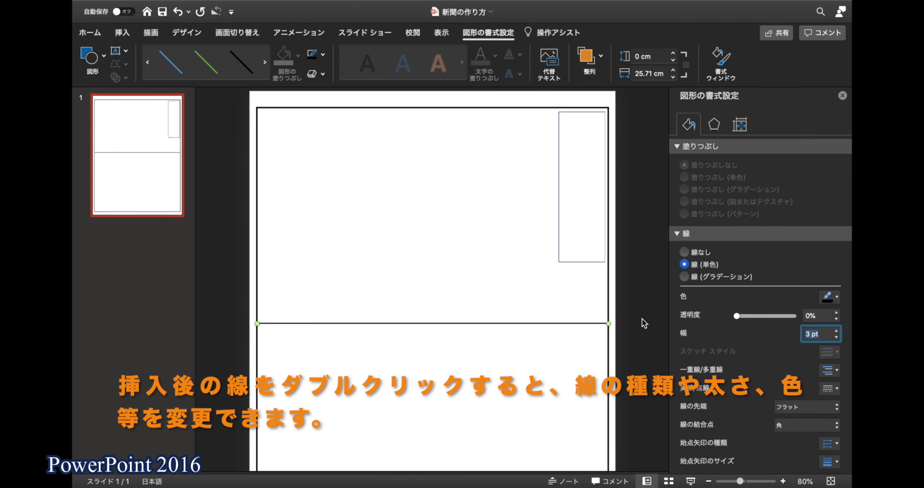
left_click(658, 248)
left_click(842, 96)
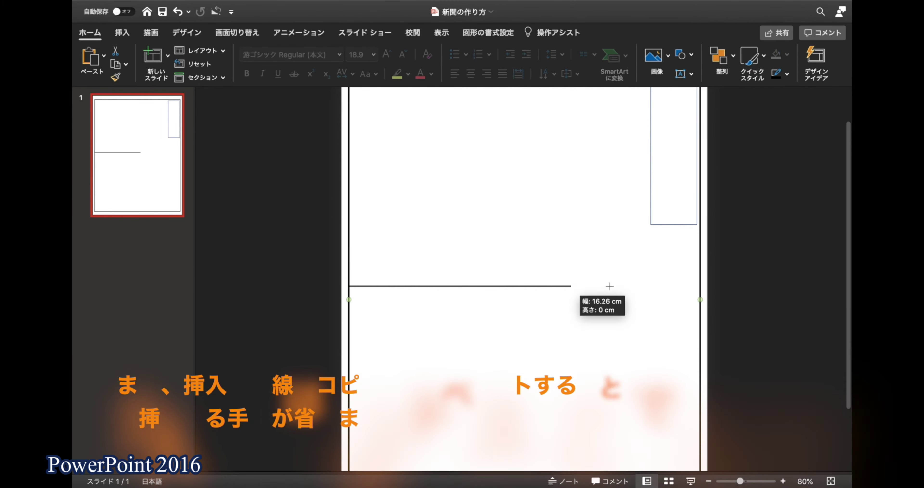
Paste copies of the divider down the page, shortening the top one to stop at the right box
left_click_drag(610, 286, 699, 285)
scroll(718, 309, "down", 2)
key("ctrl+c")
key("ctrl+v")
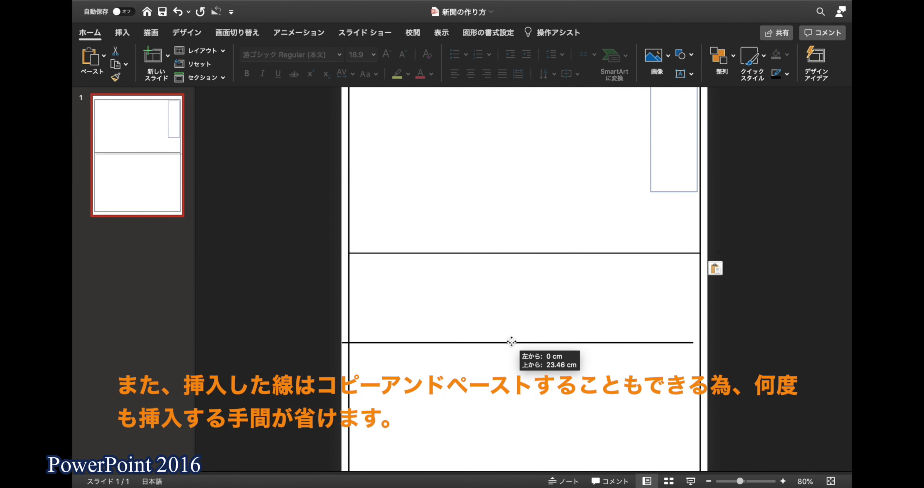
left_click_drag(511, 259, 511, 372)
scroll(508, 271, "up", 3)
key("ctrl+v")
left_click_drag(515, 450, 516, 215)
left_click_drag(700, 212, 650, 213)
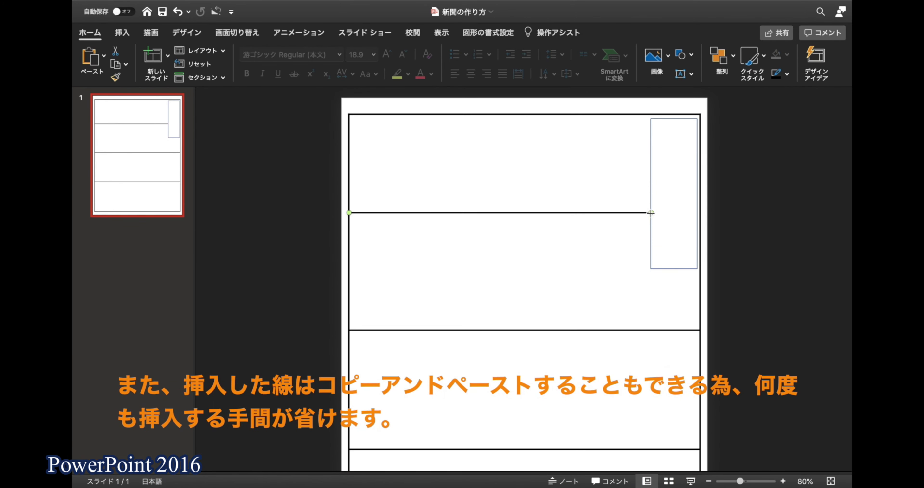
scroll(554, 352, "down", 2)
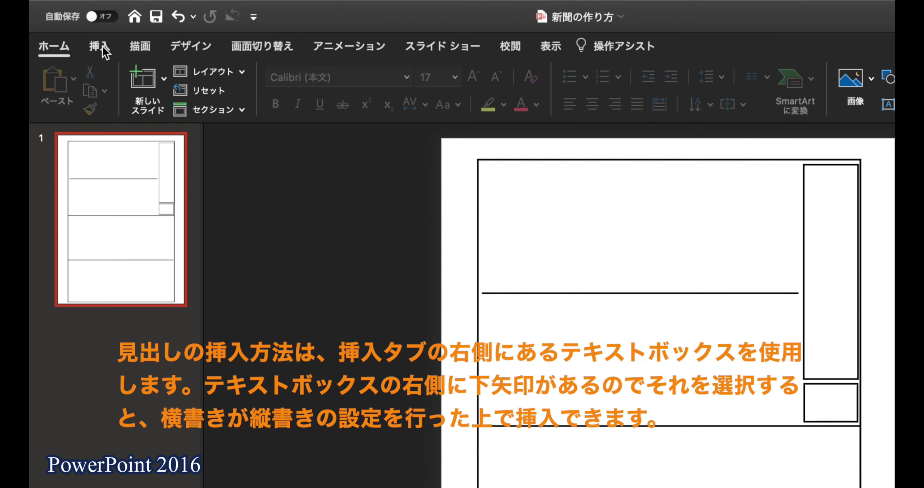
Add a vertical text box beside the tall right box reading 'タイトル' at font size 40
left_click(98, 47)
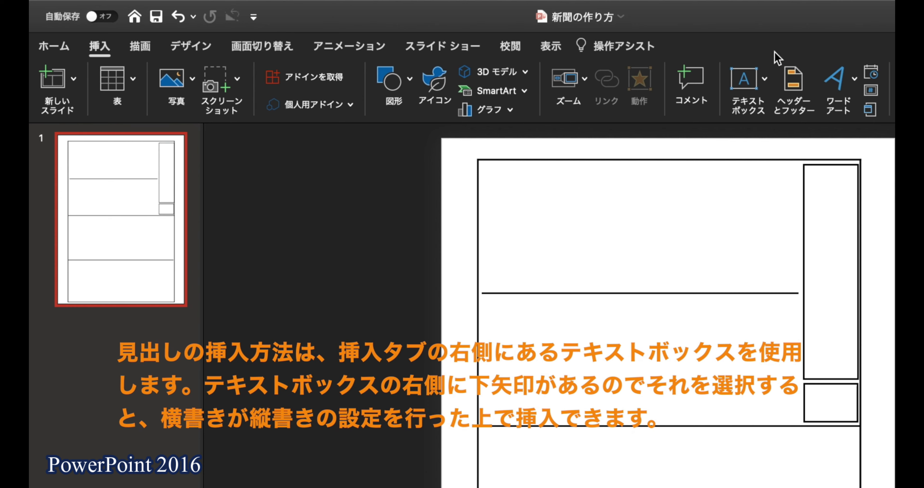
left_click(765, 79)
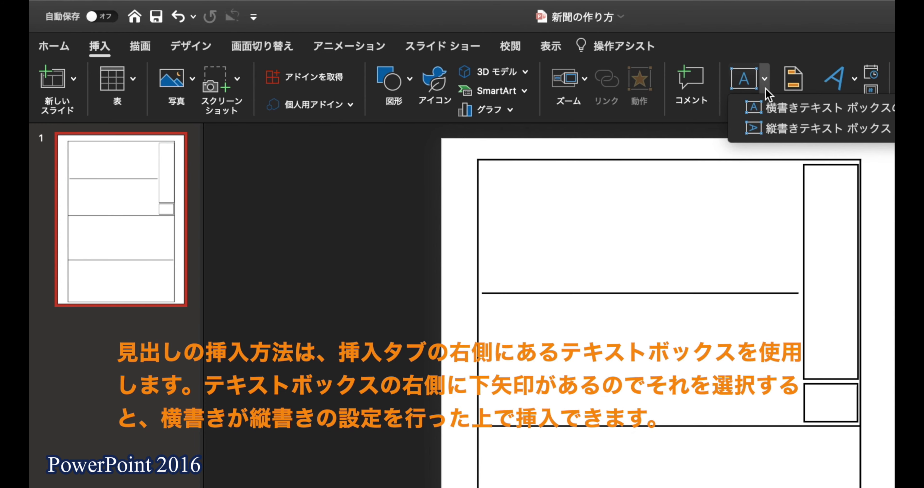
left_click(776, 129)
left_click_drag(591, 99, 634, 194)
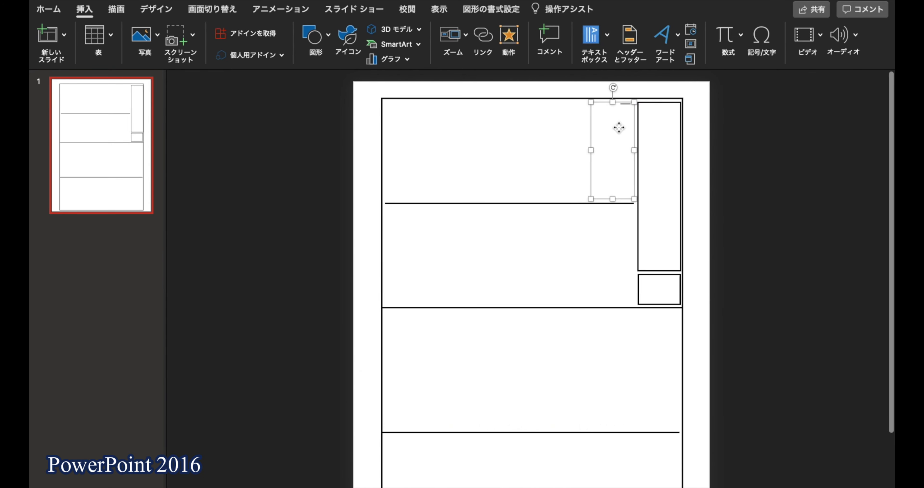
type("タイトル")
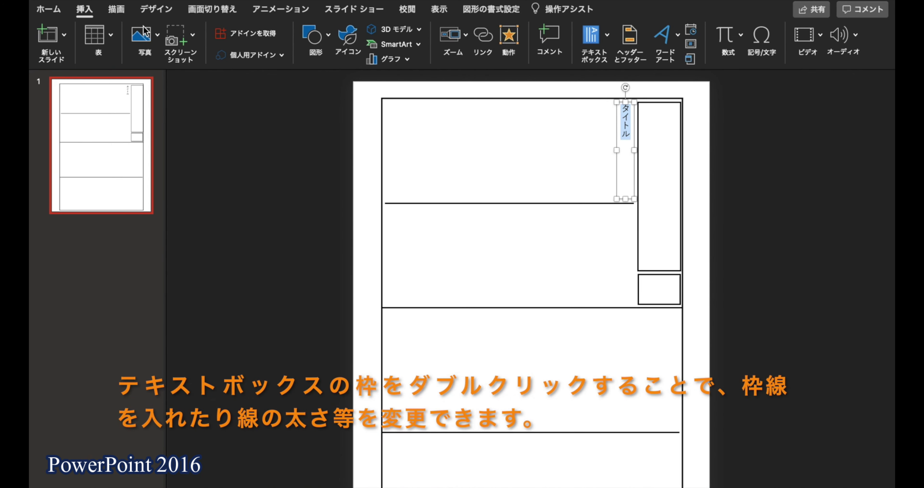
left_click(48, 9)
left_click(363, 34)
left_click(346, 228)
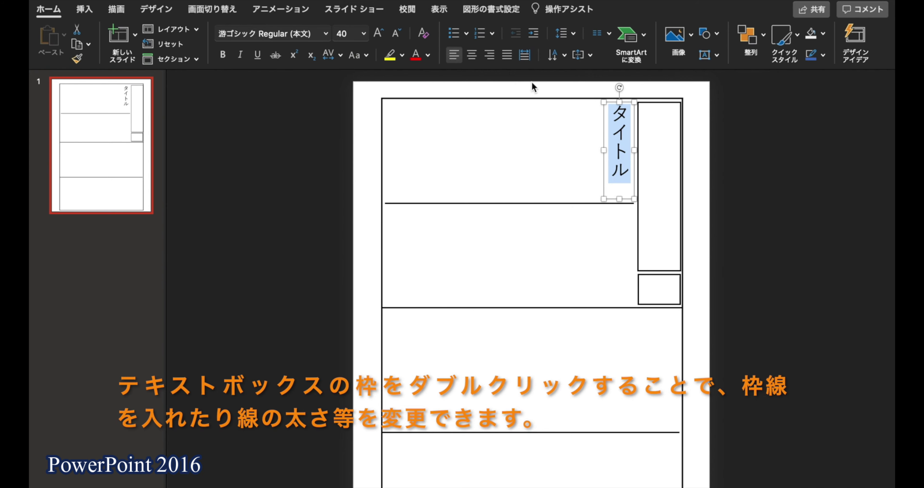
Give the タイトル box a solid outline 3 pt wide
double_click(610, 102)
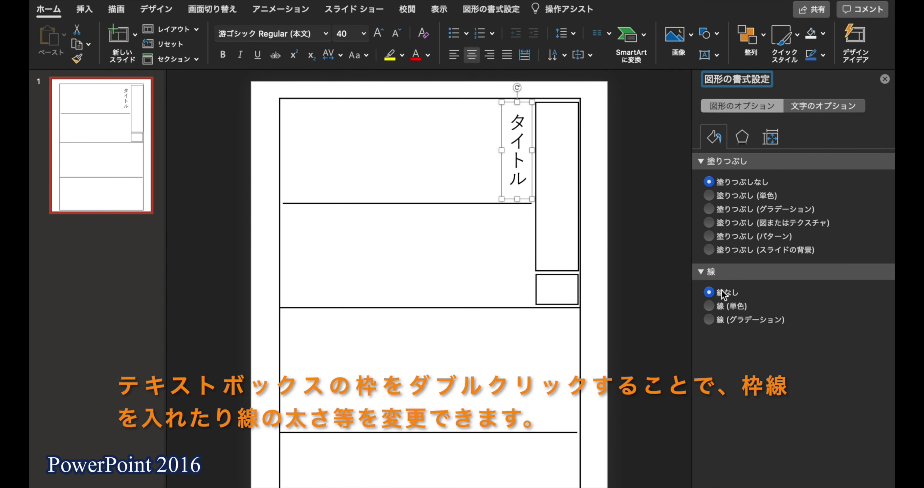
left_click(711, 307)
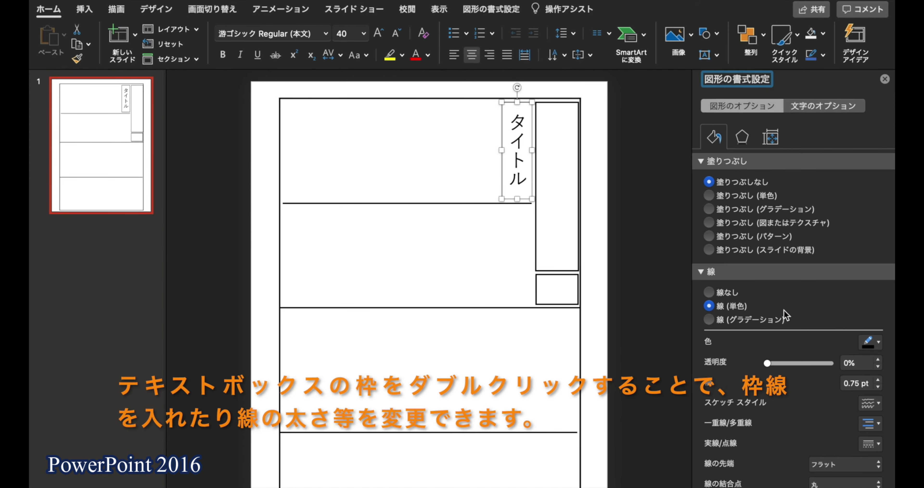
left_click(879, 378)
left_click(878, 378)
left_click(879, 379)
left_click(878, 379)
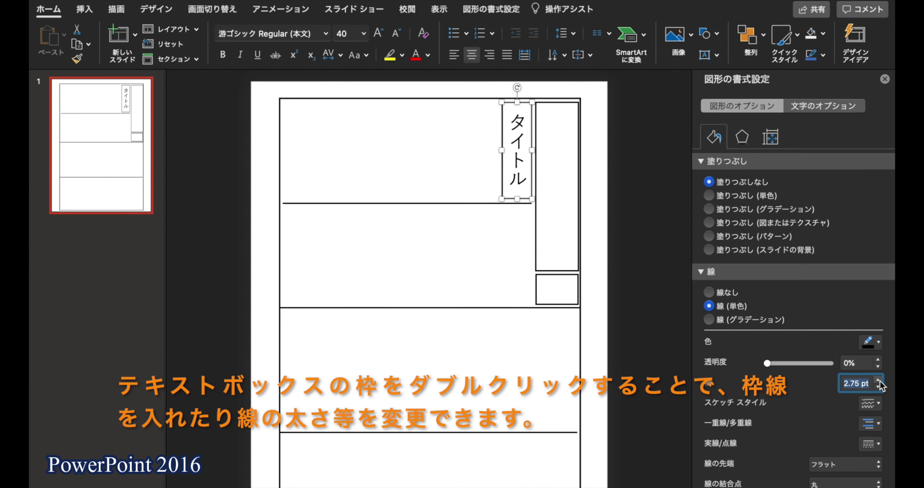
left_click(879, 379)
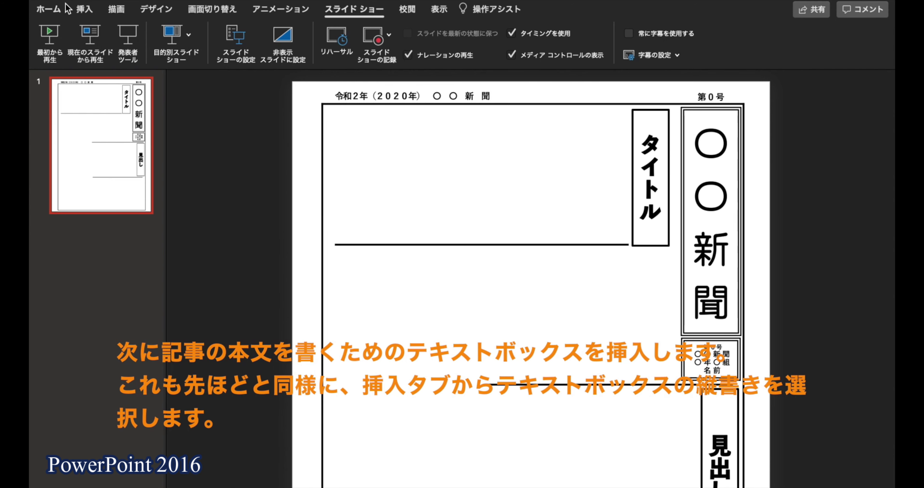
Draw a vertical text box in the top-left section, lower its top edge, and paste rows of あ
left_click(84, 9)
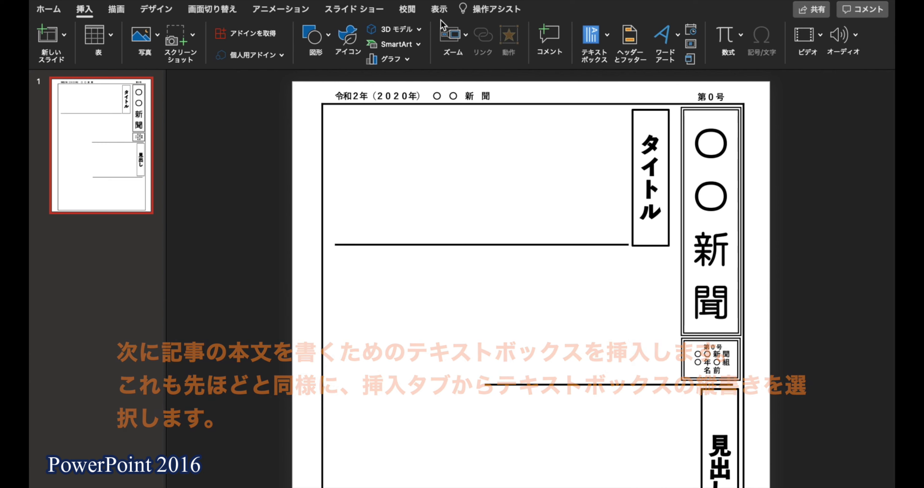
left_click(608, 36)
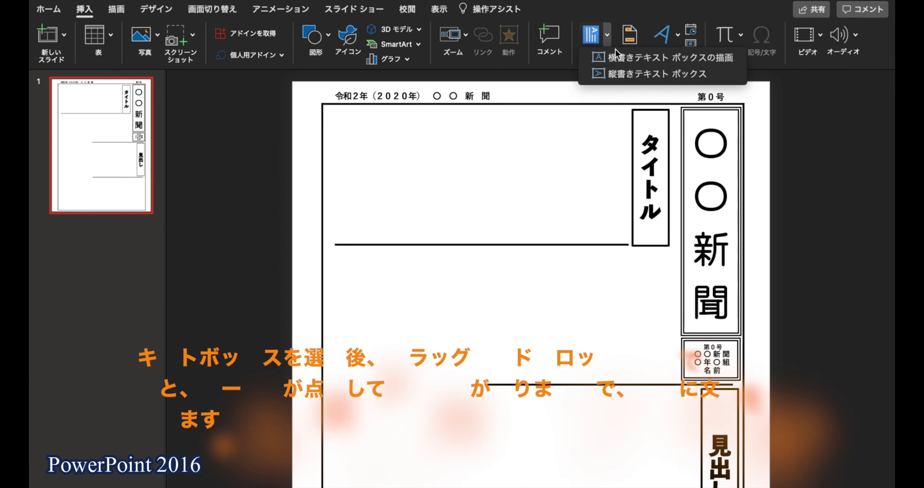
left_click(624, 70)
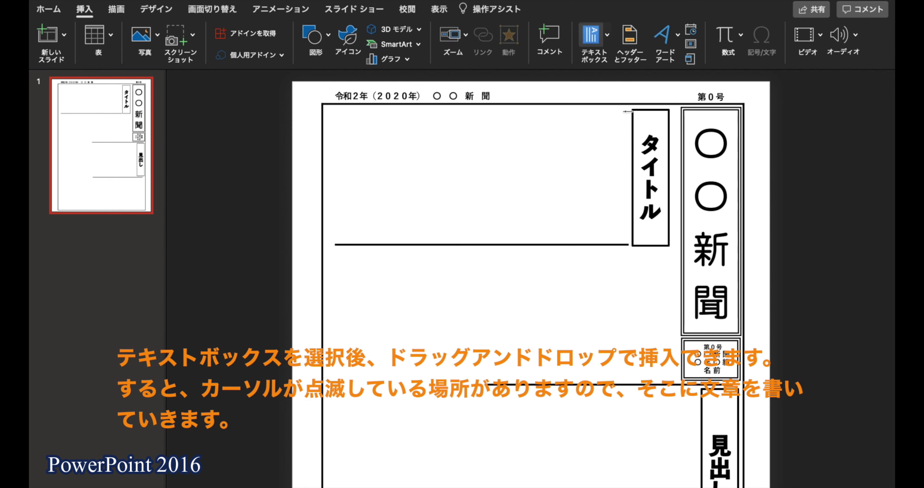
left_click_drag(622, 104, 335, 239)
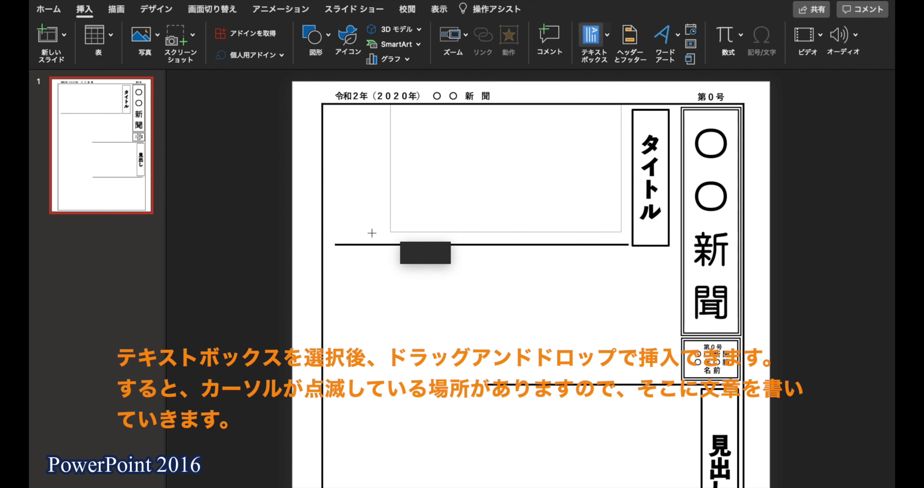
left_click_drag(335, 238, 335, 238)
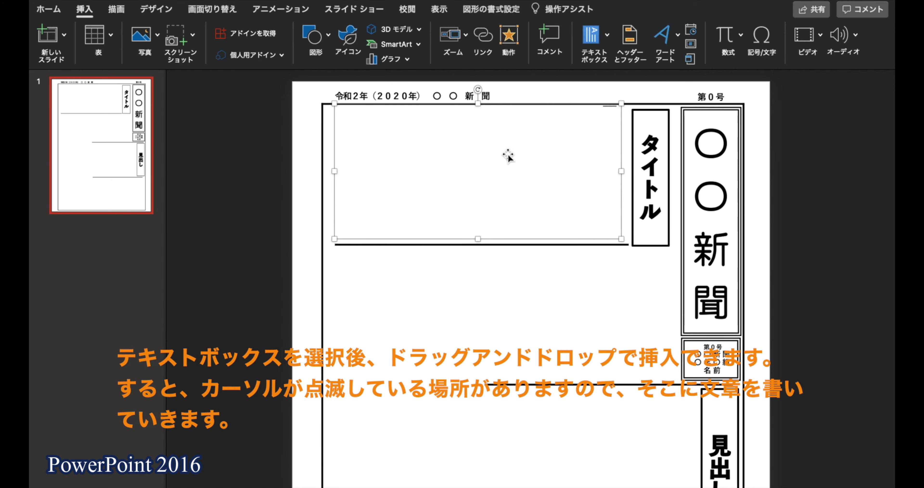
left_click_drag(478, 106, 478, 112)
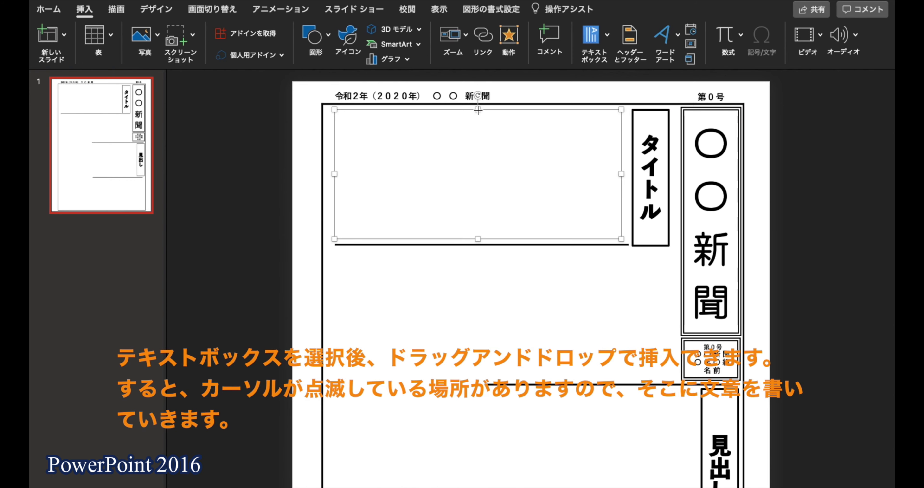
left_click(604, 123)
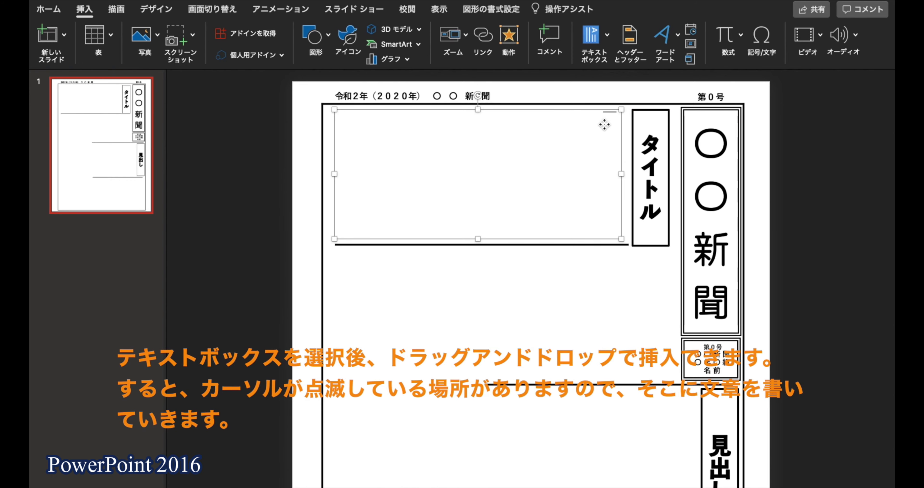
key("ctrl+v")
left_click(488, 112)
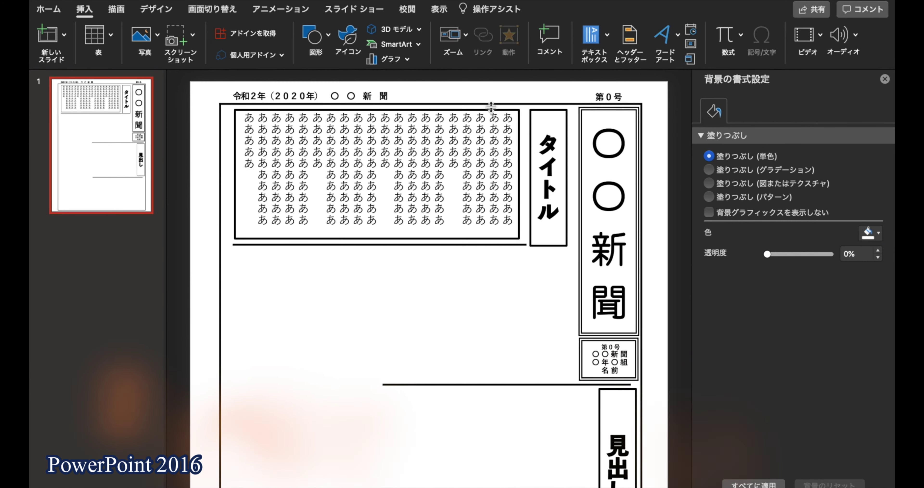
left_click(488, 112)
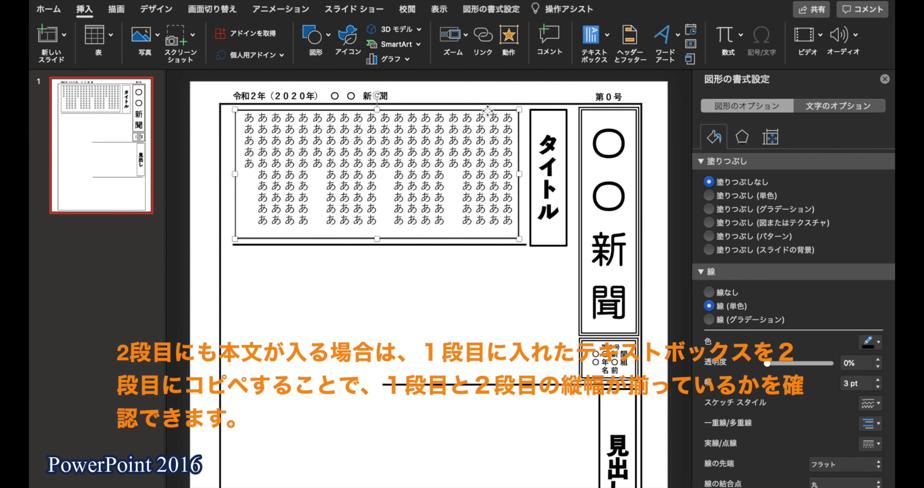
Paste a copy of the あ text box into the second row and delete its leftmost text columns
left_click(392, 292)
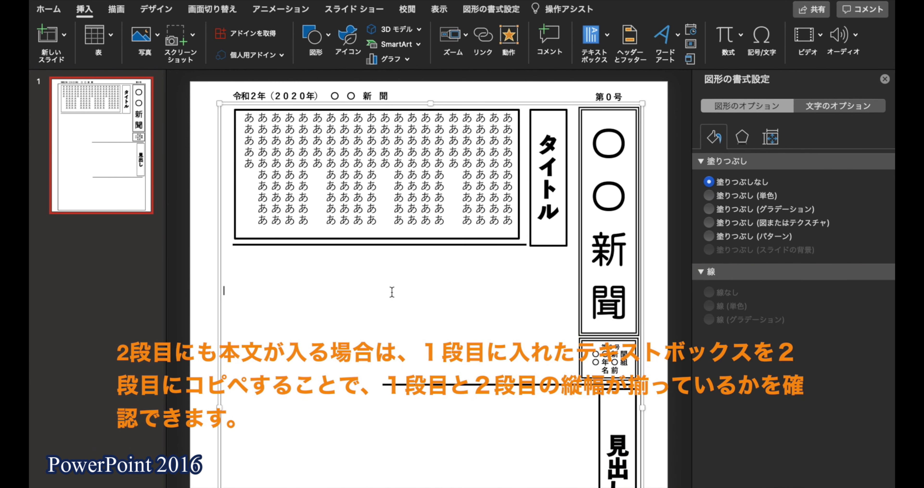
key("ctrl+v")
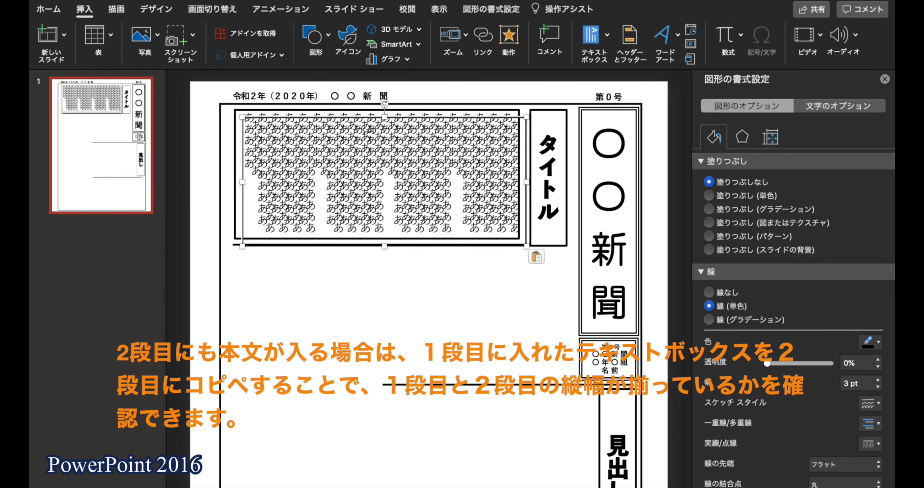
left_click_drag(363, 119, 412, 252)
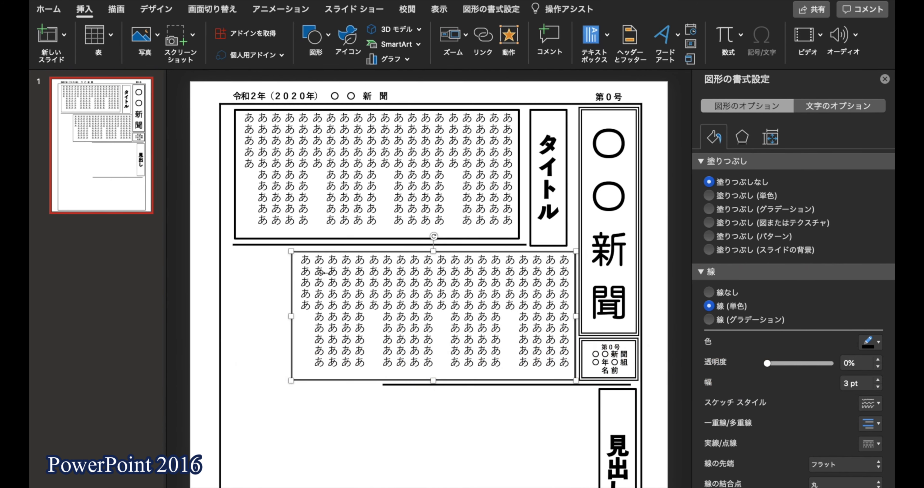
left_click_drag(306, 311, 372, 258)
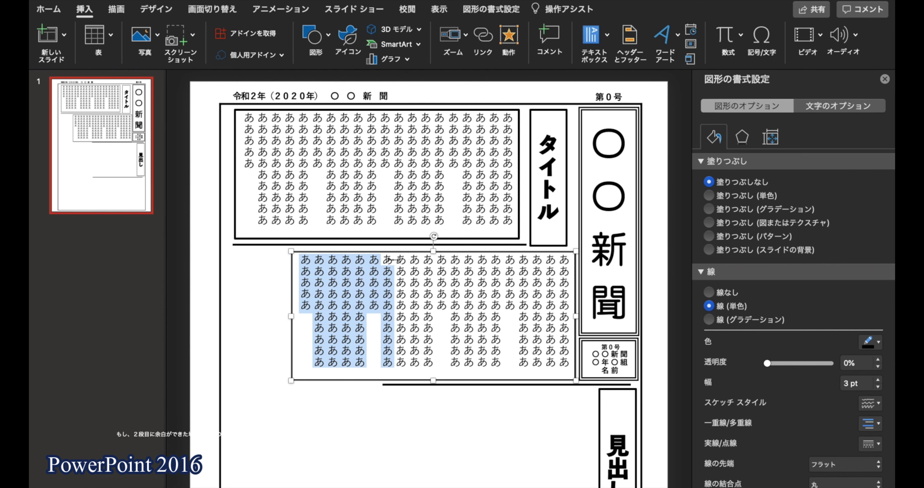
key("Delete")
left_click(326, 312)
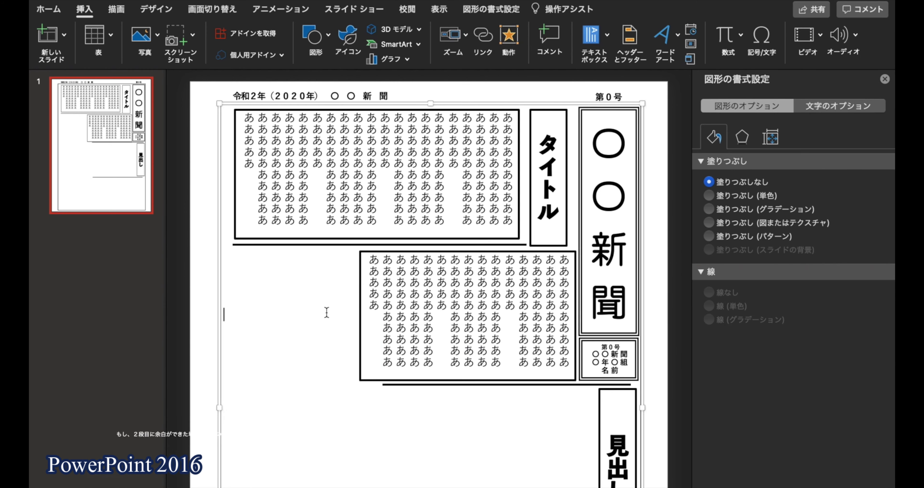
scroll(366, 391, "down", 3)
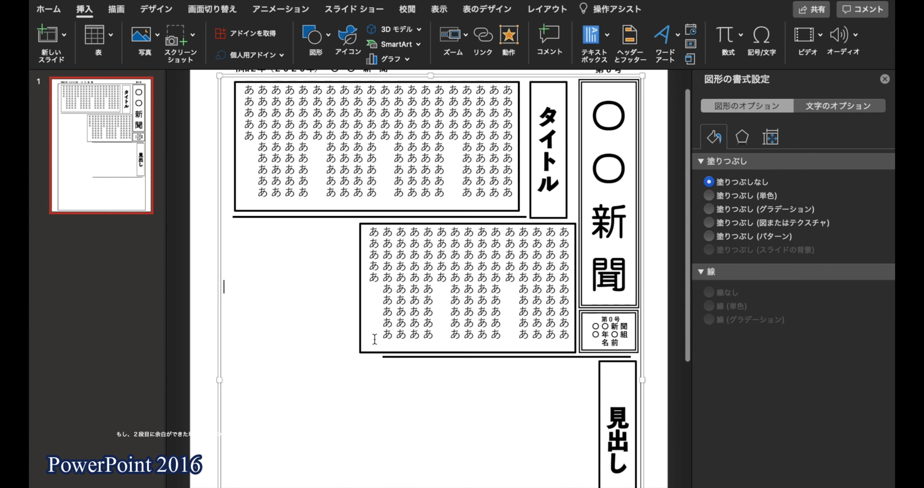
scroll(373, 330, "up", 2)
left_click(175, 252)
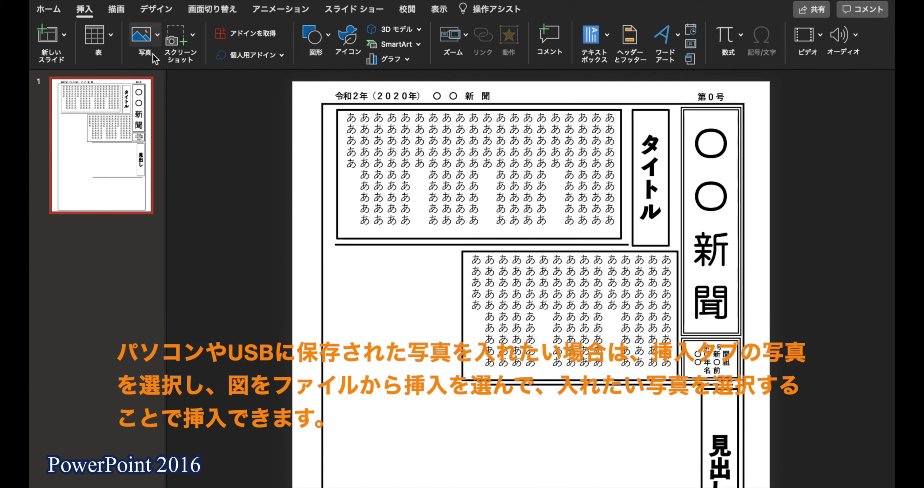
Insert the green pea stock photo and shrink it to about 6.36 × 4.1 cm
left_click(158, 35)
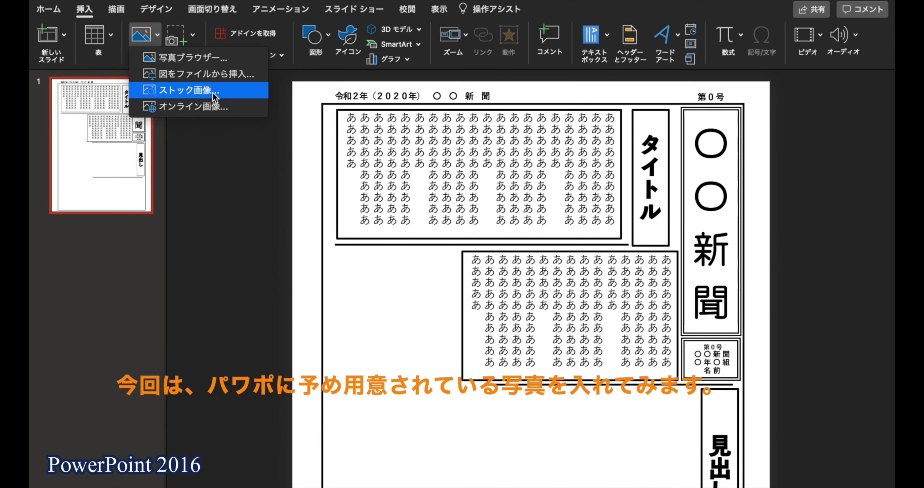
left_click(179, 94)
left_click(754, 253)
left_click(845, 478)
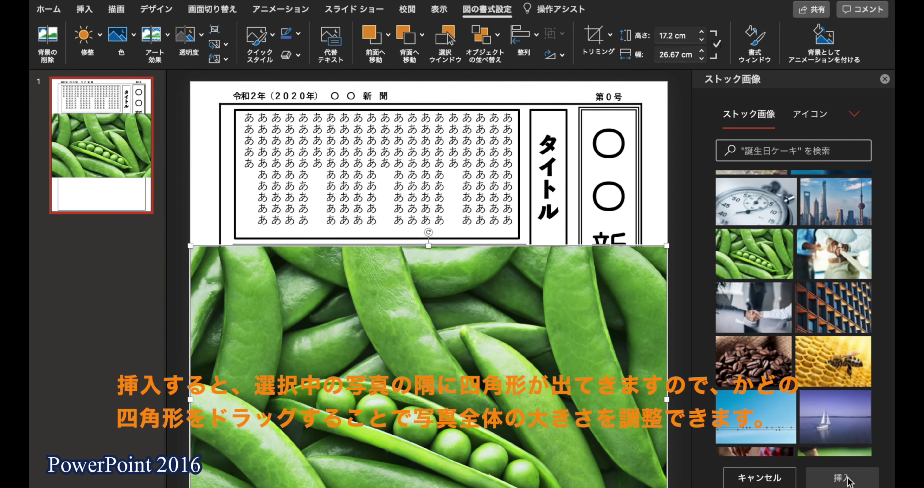
scroll(502, 349, "down", 3)
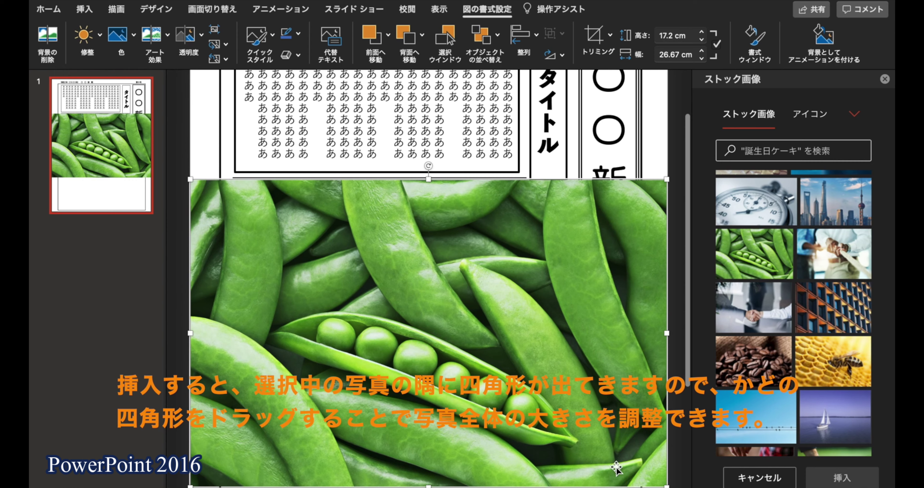
left_click_drag(668, 484, 287, 280)
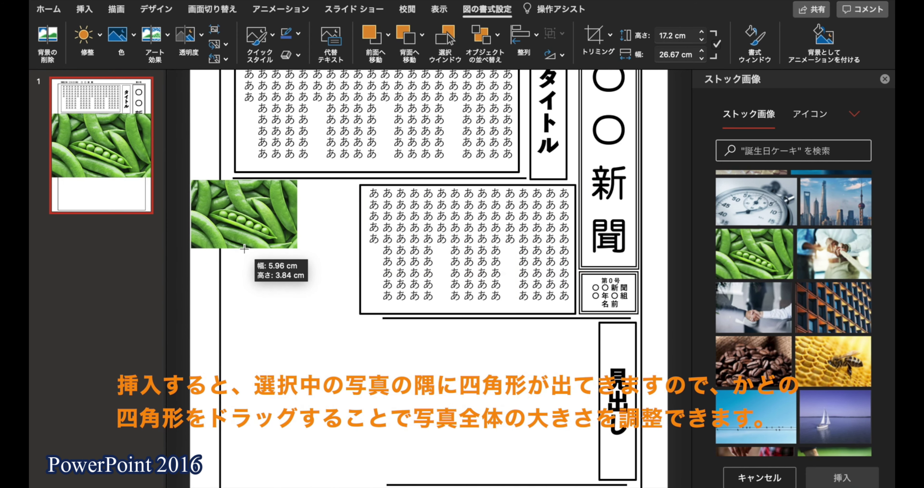
mouse_move(287, 280)
left_mouse_down()
mouse_move(304, 252)
mouse_move(295, 257)
left_mouse_up()
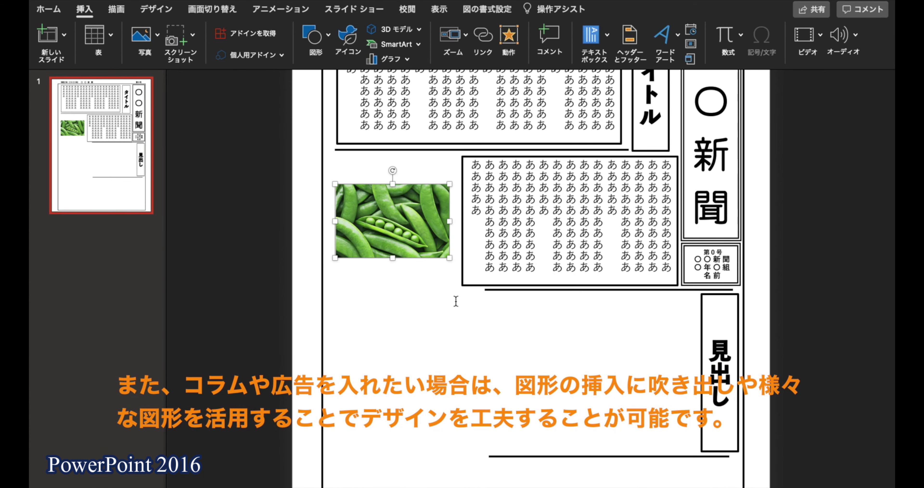
Draw a Vertical Scroll shape below the pea photo, fill it light green, and make it narrower
left_click(324, 41)
scroll(423, 251, "down", 5)
scroll(409, 218, "down", 3)
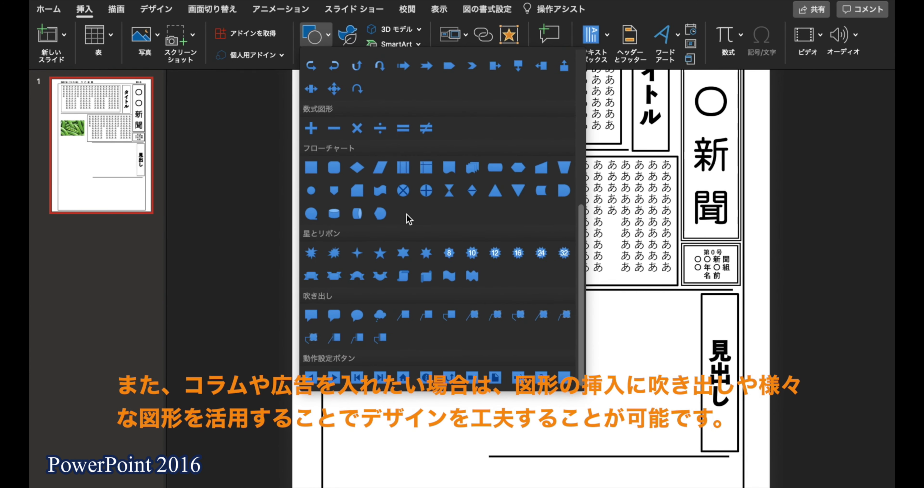
left_click(403, 275)
left_click_drag(396, 304, 679, 444)
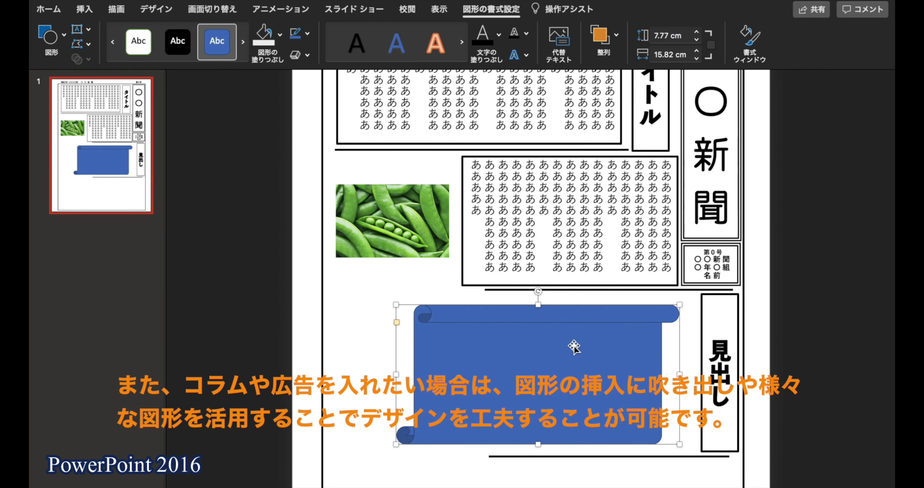
left_click(280, 34)
left_click(373, 121)
scroll(373, 121, "down", 3)
left_click_drag(581, 209, 507, 169)
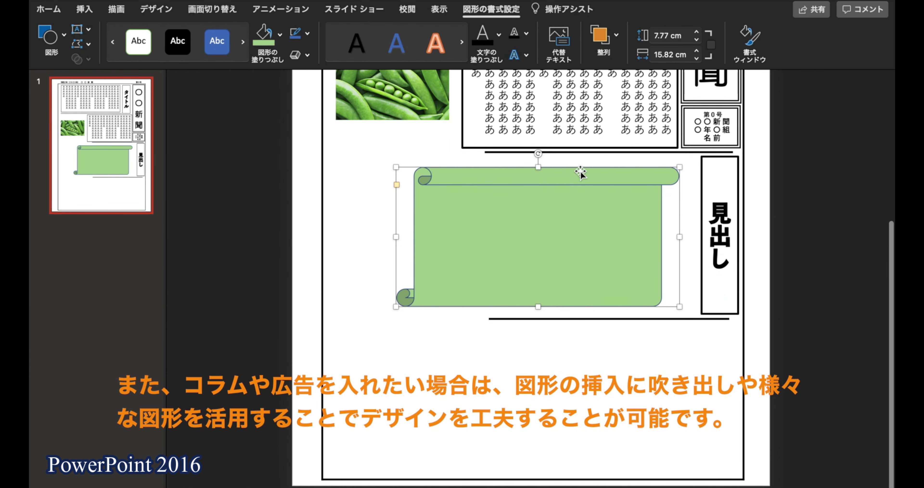
left_click_drag(618, 237, 484, 244)
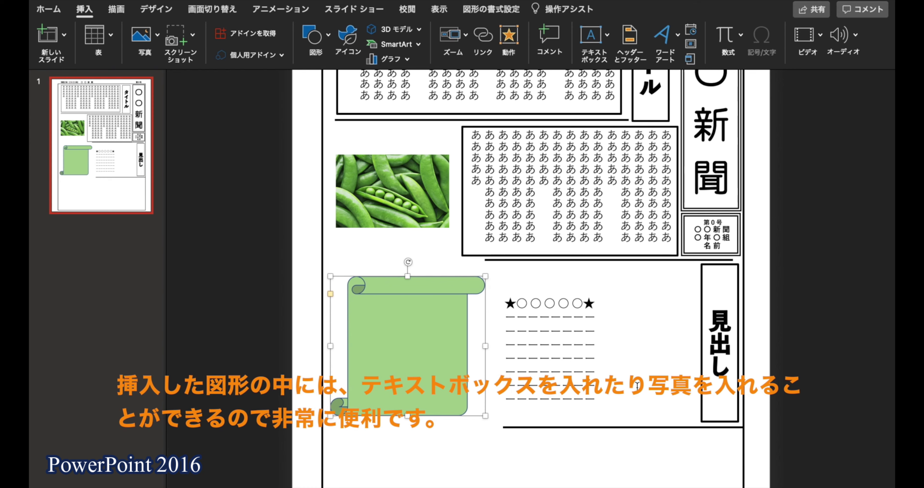
left_click(549, 337)
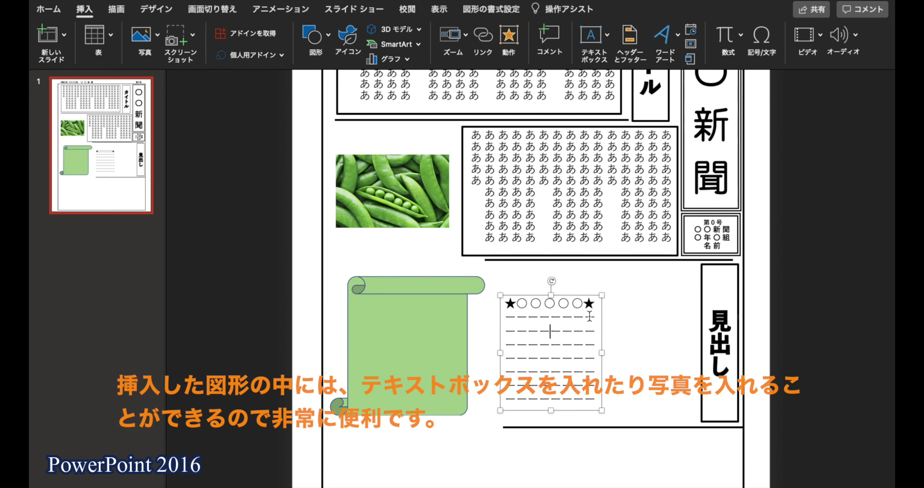
mouse_move(579, 295)
left_mouse_down()
mouse_move(447, 297)
mouse_move(460, 299)
left_mouse_up()
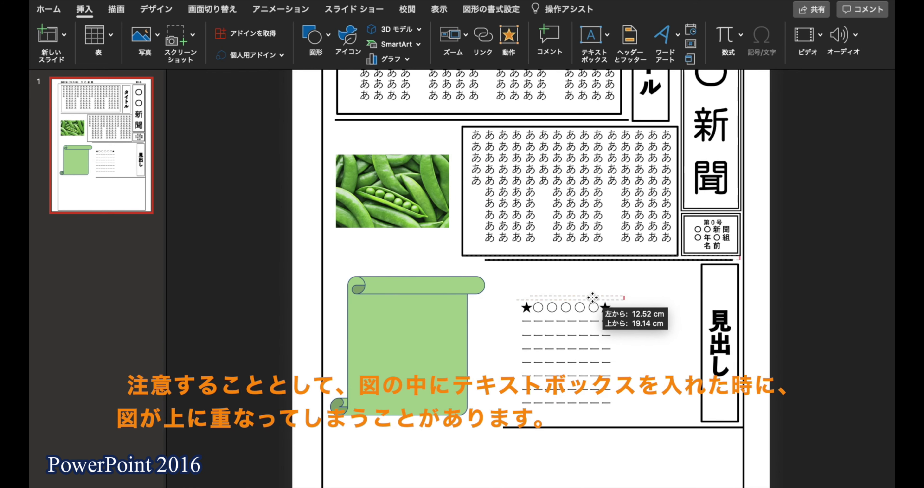
left_click_drag(460, 299, 592, 299)
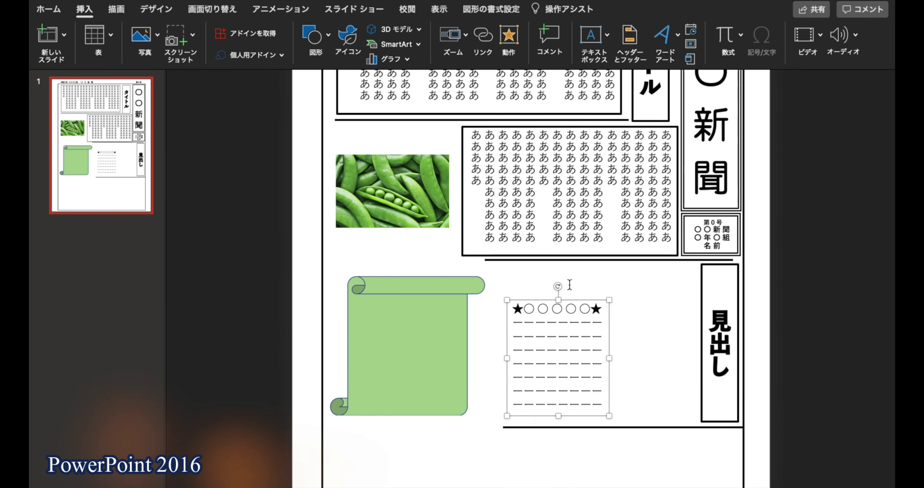
Send the green scroll to the back and drag the ★○○○○○★ text box onto it
left_click(395, 335)
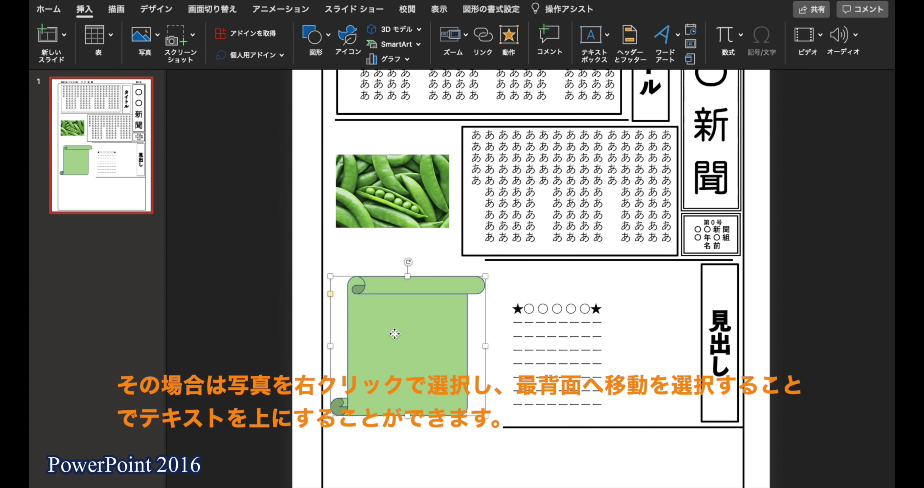
right_click(395, 337)
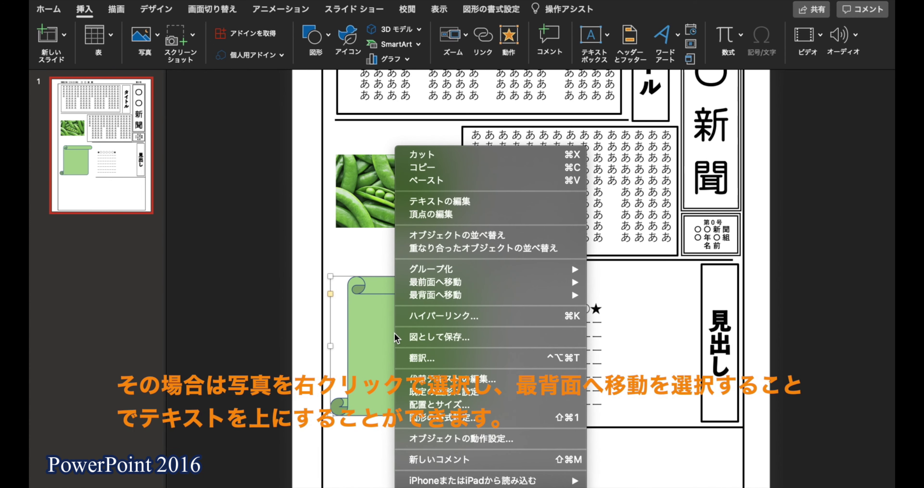
mouse_move(462, 294)
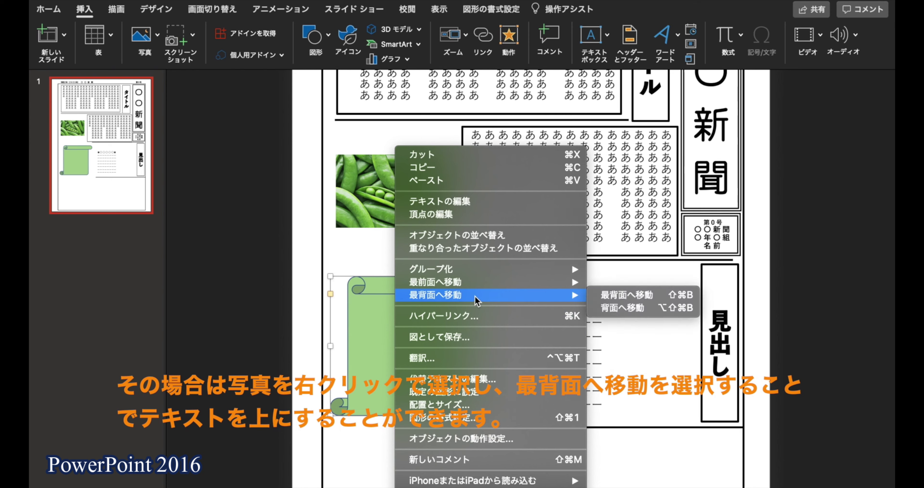
left_click(625, 294)
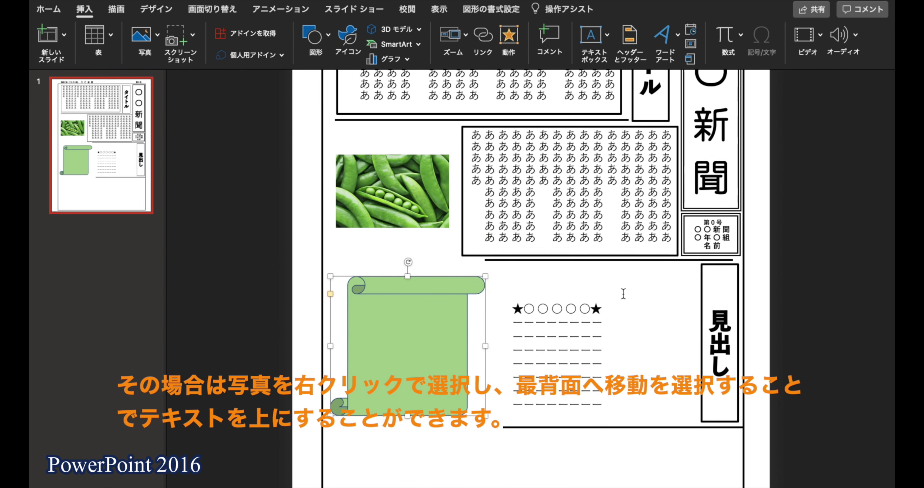
left_click(559, 320)
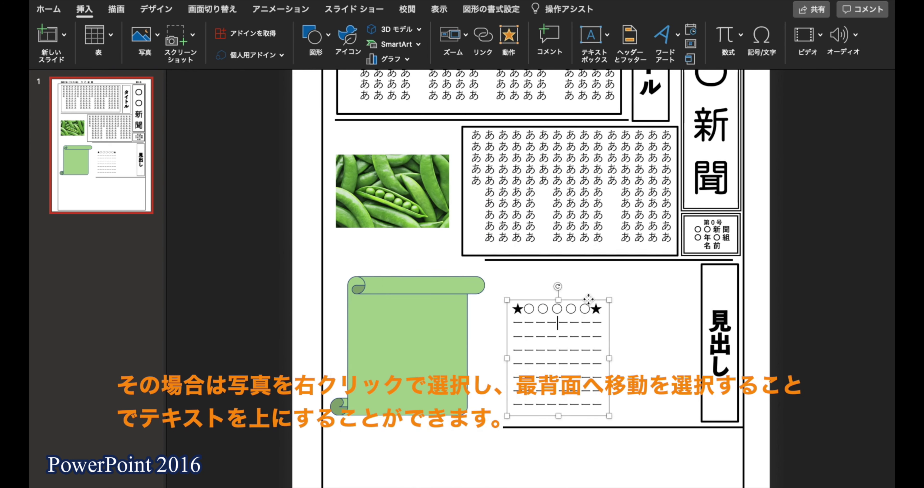
left_click_drag(589, 298, 441, 295)
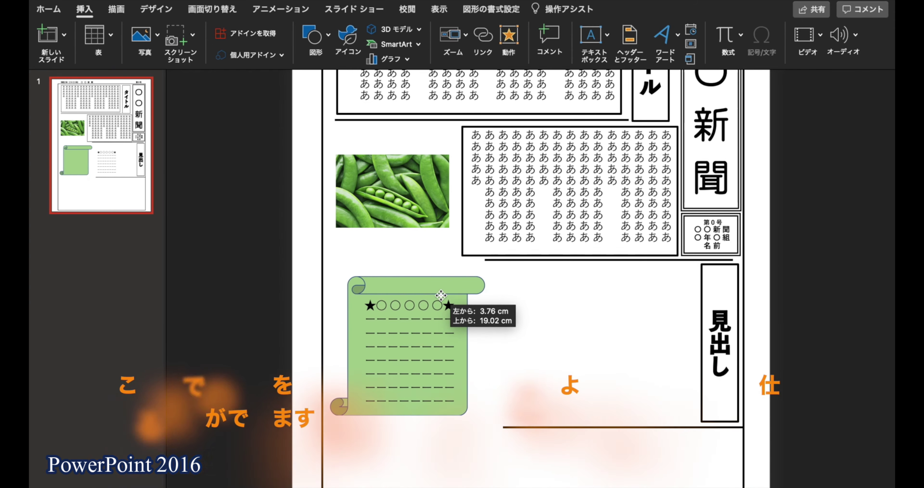